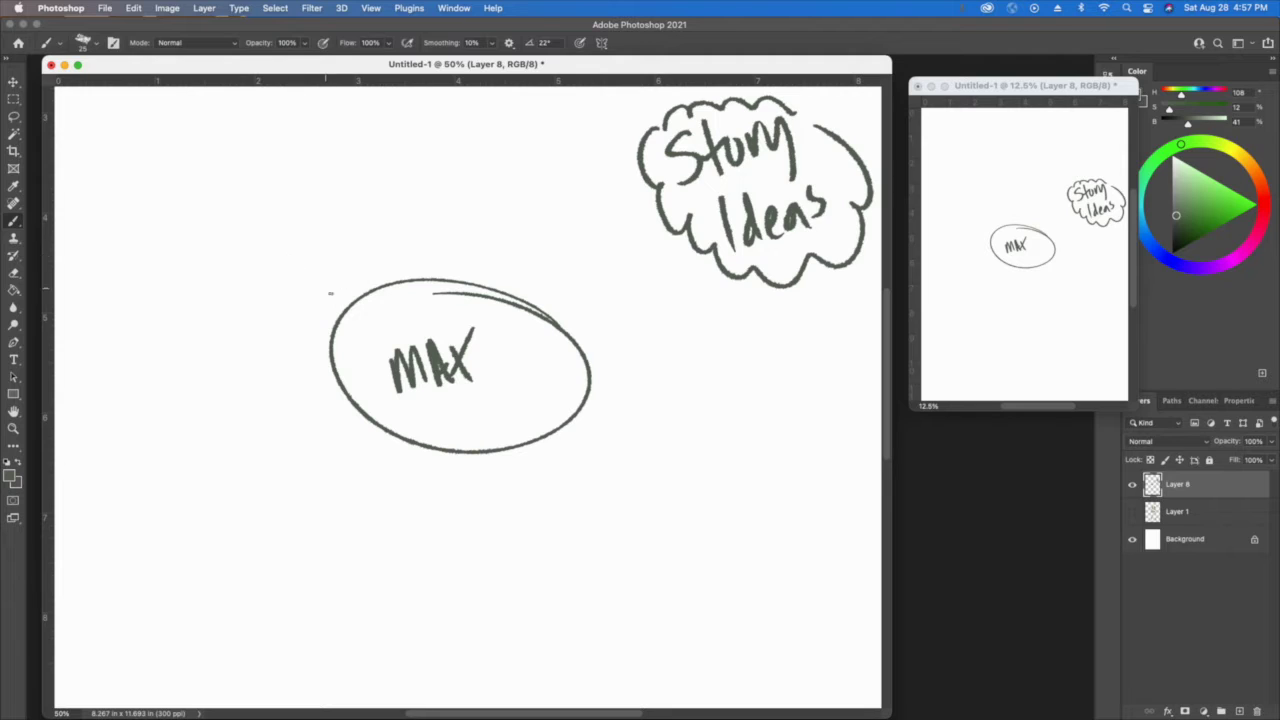
Step: Brush a branch line outward from the upper-left edge of the MAX ellipse
left_click_drag(349, 302, 263, 237)
Step: Dot a vertical divider line running through MAX and below the ellipse
left_click_drag(443, 200, 443, 258)
left_click(460, 469)
left_click(464, 518)
left_click(470, 569)
left_click(474, 615)
left_click(474, 641)
Step: Handwrite 'lost parents @ young age' at the upper-left branch
mouse_move(182, 228)
left_mouse_down()
mouse_move(190, 256)
mouse_move(216, 240)
mouse_move(206, 236)
mouse_move(212, 248)
left_mouse_up()
key("super+z")
left_click_drag(229, 204, 226, 234)
mouse_move(218, 224)
left_mouse_down()
mouse_move(286, 200)
mouse_move(306, 176)
left_mouse_up()
left_click_drag(308, 184, 348, 152)
left_click_drag(248, 262, 278, 282)
mouse_move(282, 248)
left_mouse_down()
mouse_move(344, 220)
mouse_move(328, 244)
left_mouse_up()
mouse_move(350, 192)
left_mouse_down()
mouse_move(347, 206)
mouse_move(378, 206)
mouse_move(402, 160)
left_mouse_up()
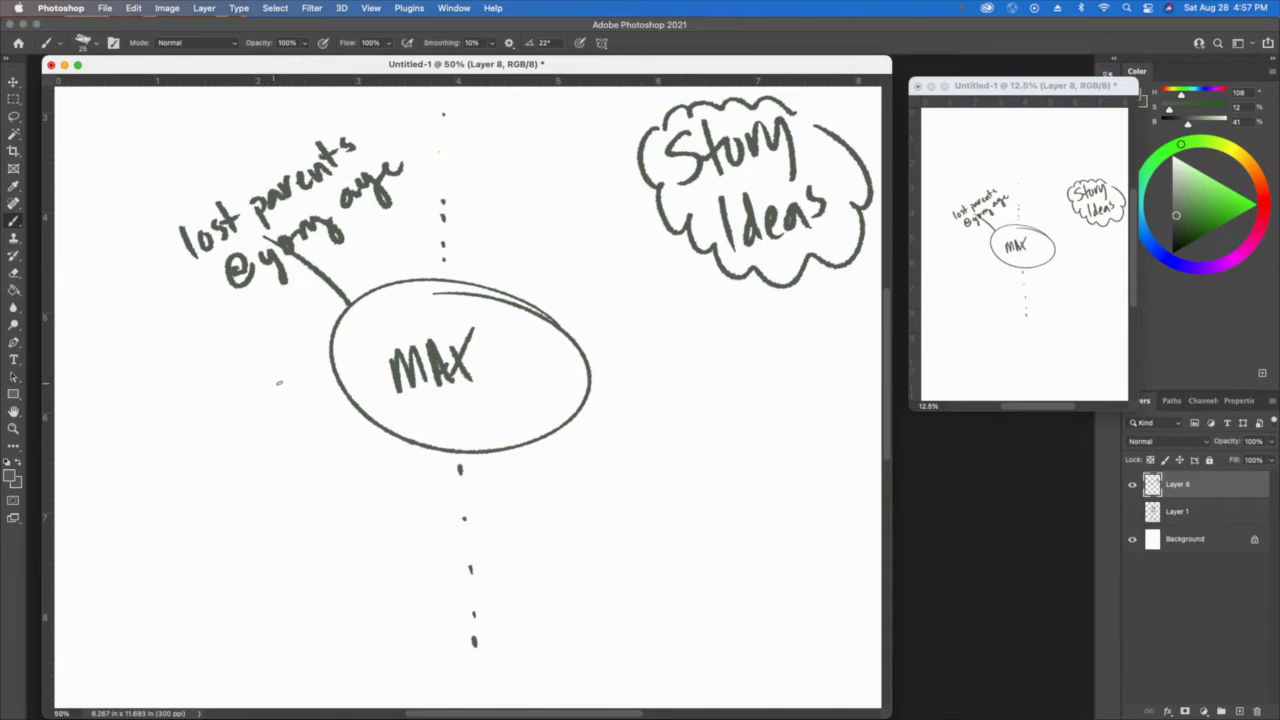
Step: Draw a leftward branch from the ellipse and write 'spunky' at its end
left_click_drag(330, 377, 191, 386)
left_click_drag(110, 402, 98, 424)
mouse_move(116, 410)
left_mouse_down()
mouse_move(134, 418)
mouse_move(132, 390)
mouse_move(156, 360)
left_mouse_up()
mouse_move(150, 370)
left_mouse_down()
mouse_move(162, 350)
mouse_move(172, 364)
left_mouse_up()
left_click_drag(176, 348, 194, 336)
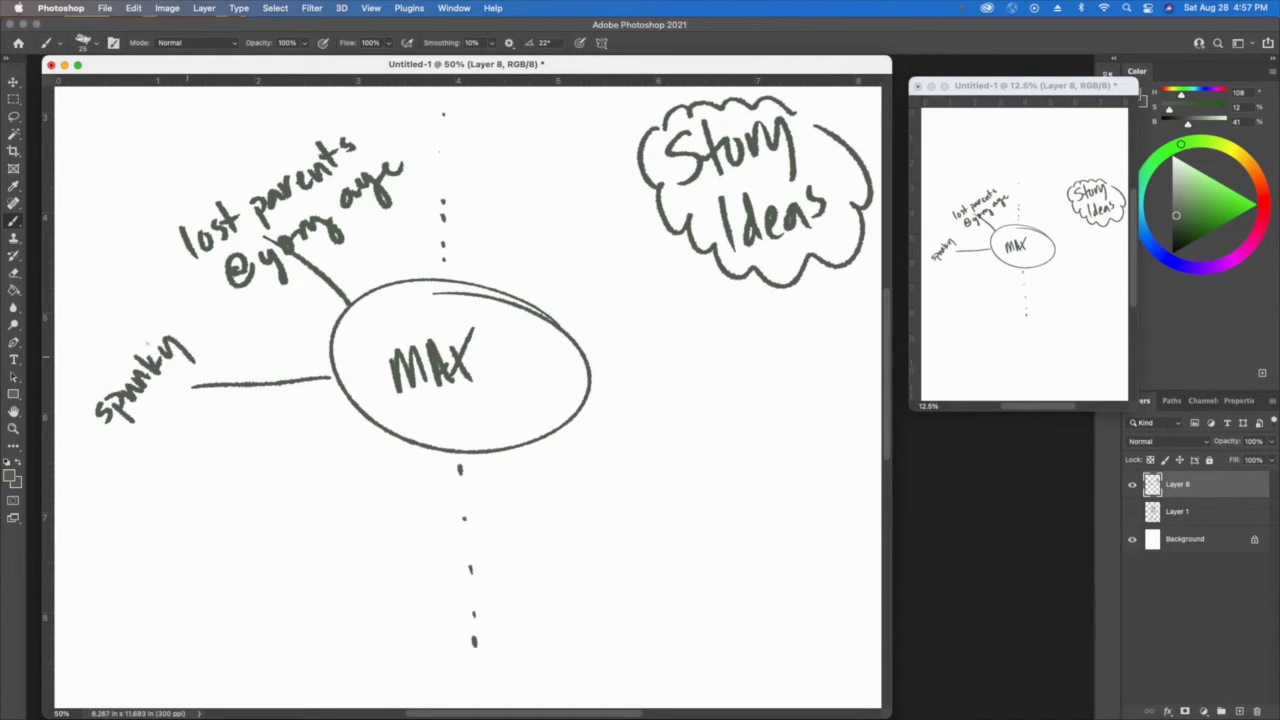
Step: Add two down-left branches labelled 'tough' and 'strong'
left_click_drag(345, 404, 237, 431)
mouse_move(162, 464)
left_mouse_down()
mouse_move(150, 494)
mouse_move(196, 450)
mouse_move(216, 462)
left_mouse_up()
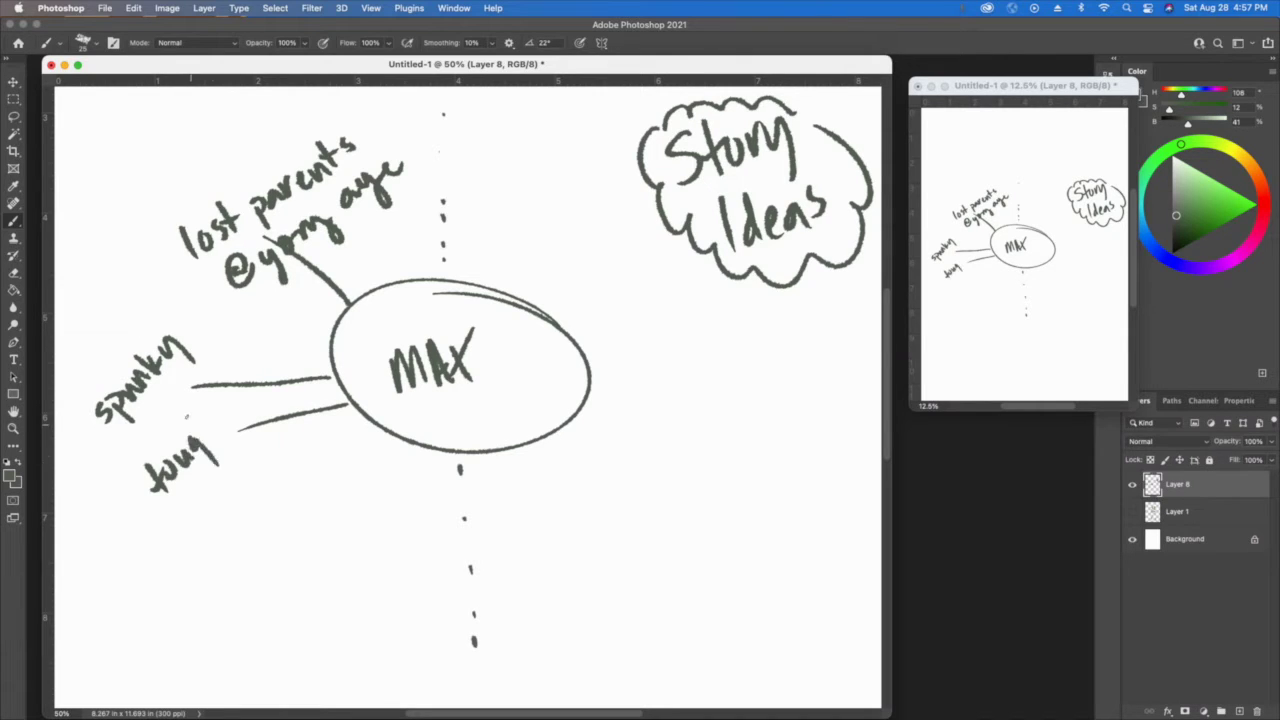
left_click_drag(186, 414, 220, 444)
left_click_drag(357, 421, 284, 461)
mouse_move(198, 512)
left_mouse_down()
mouse_move(190, 538)
mouse_move(218, 504)
left_mouse_up()
mouse_move(218, 512)
left_mouse_down()
mouse_move(262, 478)
mouse_move(276, 498)
left_mouse_up()
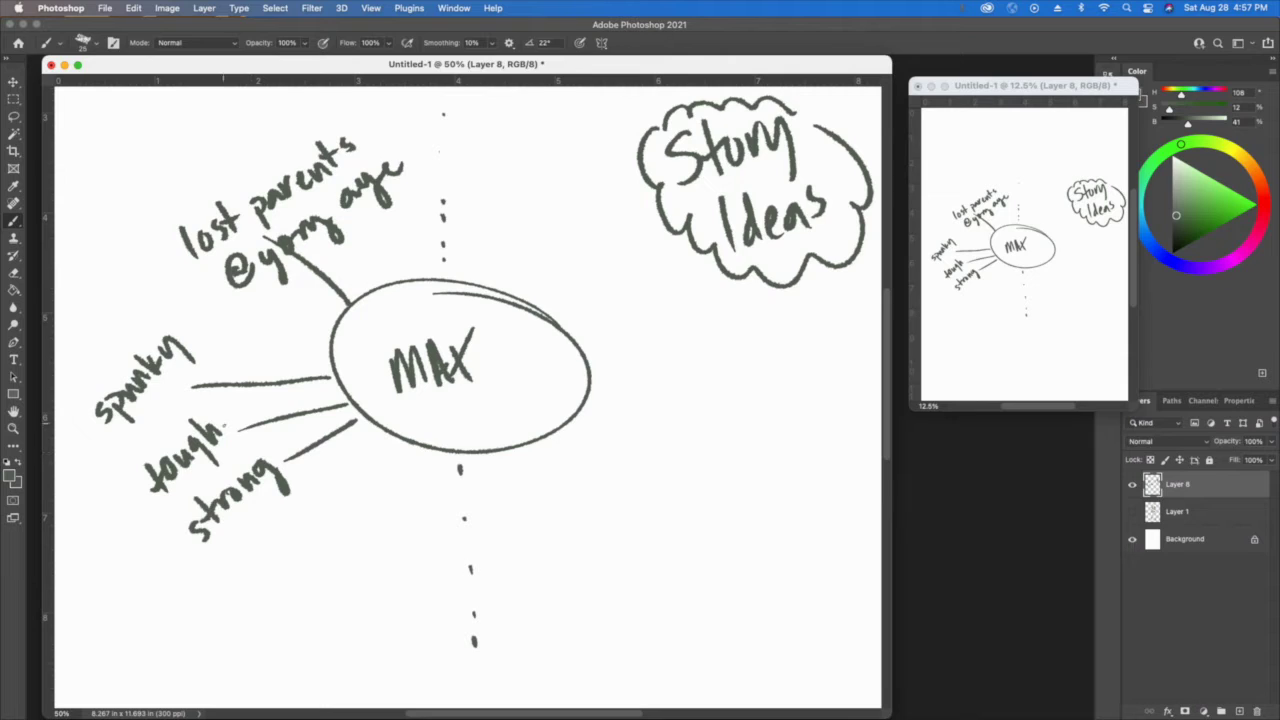
Step: With a smaller brush, add a thin branch labelled 'doesn't display emotion'
key("bracketleft")
key("bracketleft")
key("bracketleft")
left_click_drag(385, 437, 342, 533)
mouse_move(288, 570)
left_mouse_down()
mouse_move(282, 582)
mouse_move(311, 552)
mouse_move(314, 568)
mouse_move(354, 544)
mouse_move(332, 550)
mouse_move(338, 560)
left_mouse_up()
key("super+z")
key("super+z")
left_click_drag(332, 549, 346, 547)
mouse_move(327, 539)
left_mouse_down()
mouse_move(352, 554)
mouse_move(380, 548)
left_mouse_up()
mouse_move(390, 538)
left_mouse_down()
mouse_move(392, 553)
mouse_move(400, 532)
left_mouse_up()
mouse_move(404, 518)
left_mouse_down()
mouse_move(404, 538)
mouse_move(424, 548)
left_mouse_up()
left_click_drag(306, 586, 352, 588)
left_click_drag(344, 580, 364, 588)
left_click_drag(370, 578, 396, 568)
Step: Circle the 'doesn't display emotion' note and branch it to 'despondent'
left_click(360, 563)
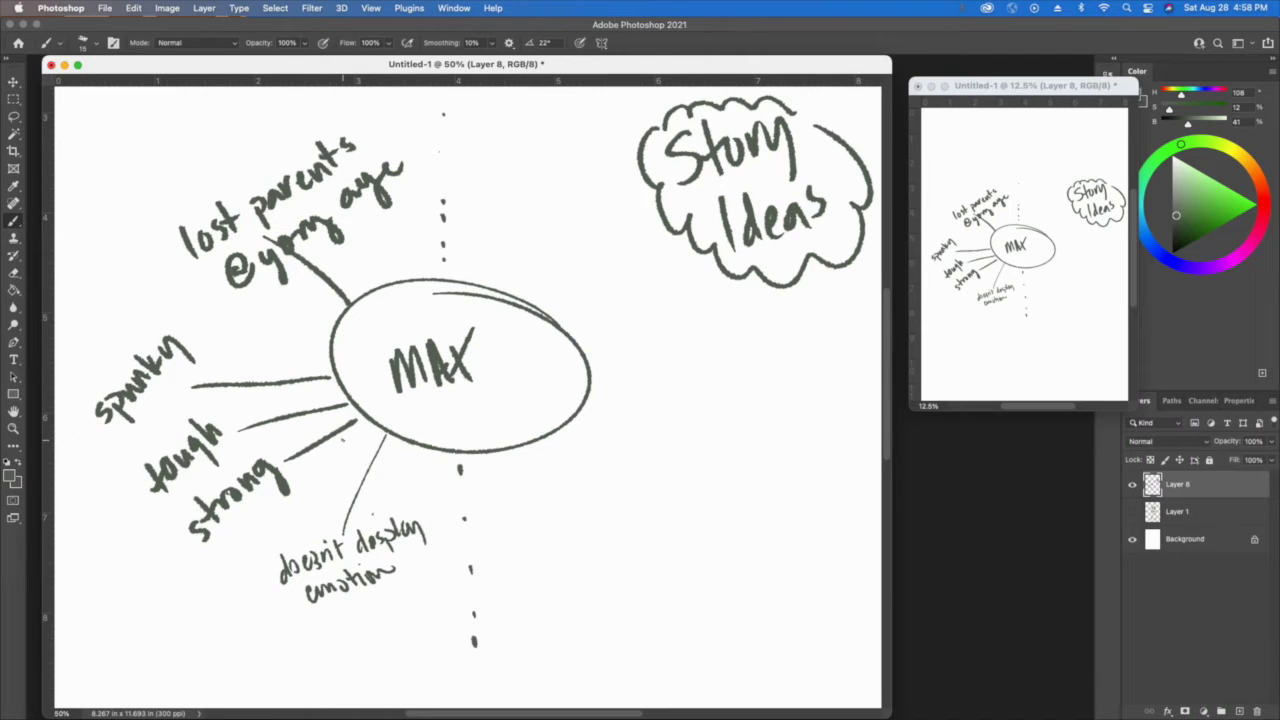
left_click_drag(327, 608, 307, 666)
mouse_move(405, 518)
left_mouse_down()
mouse_move(262, 562)
mouse_move(418, 525)
left_mouse_up()
mouse_move(312, 674)
left_mouse_down()
mouse_move(322, 680)
mouse_move(376, 624)
mouse_move(406, 656)
mouse_move(390, 690)
mouse_move(412, 684)
mouse_move(420, 656)
left_mouse_up()
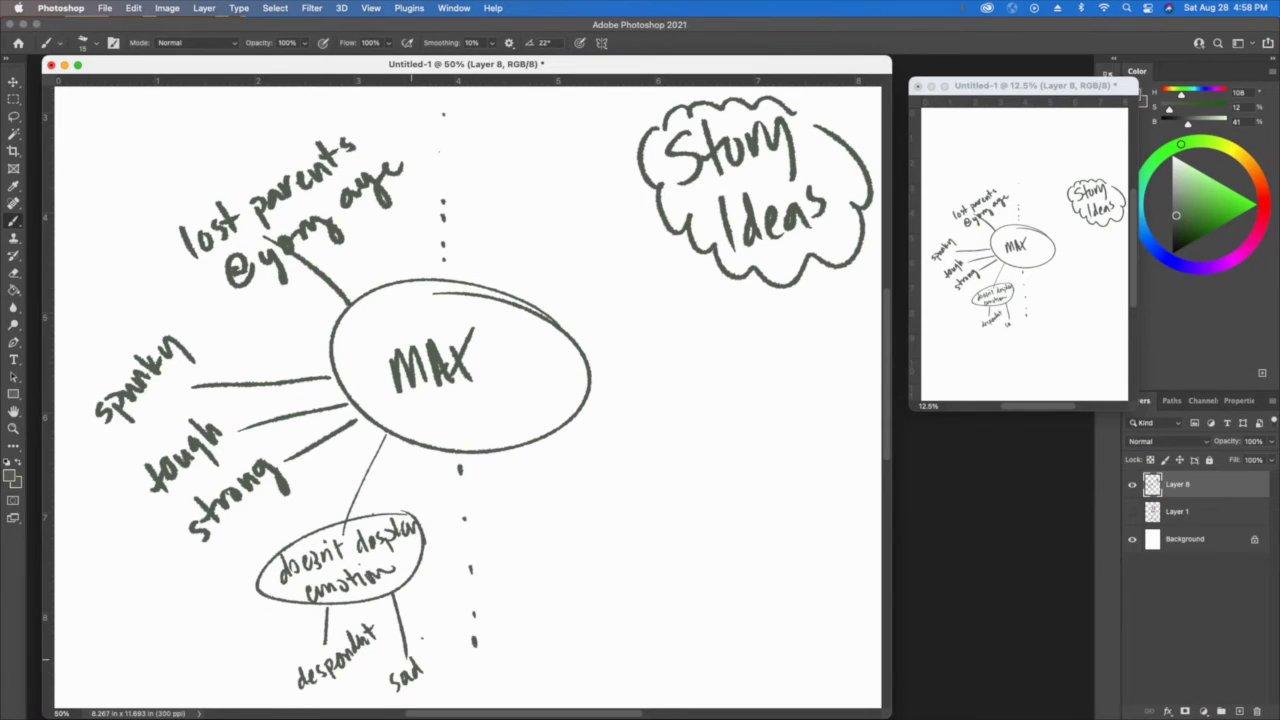
Step: Add two more sub-branches from the note labelled 'sad' and 'quiet'
mouse_move(410, 584)
left_mouse_down()
mouse_move(434, 612)
mouse_move(426, 652)
left_mouse_up()
left_click_drag(432, 626, 434, 654)
key("super+z")
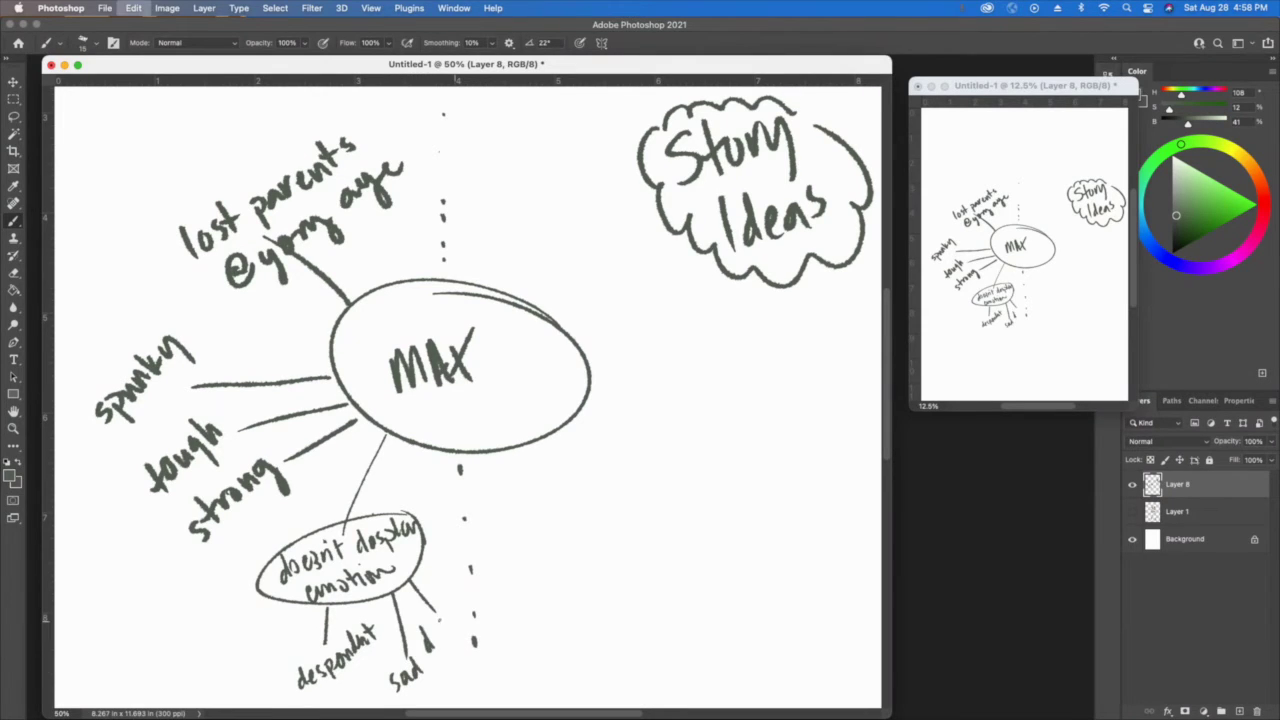
key("super+z")
mouse_move(426, 632)
left_mouse_down()
mouse_move(430, 656)
mouse_move(452, 596)
left_mouse_up()
left_click_drag(444, 606, 458, 600)
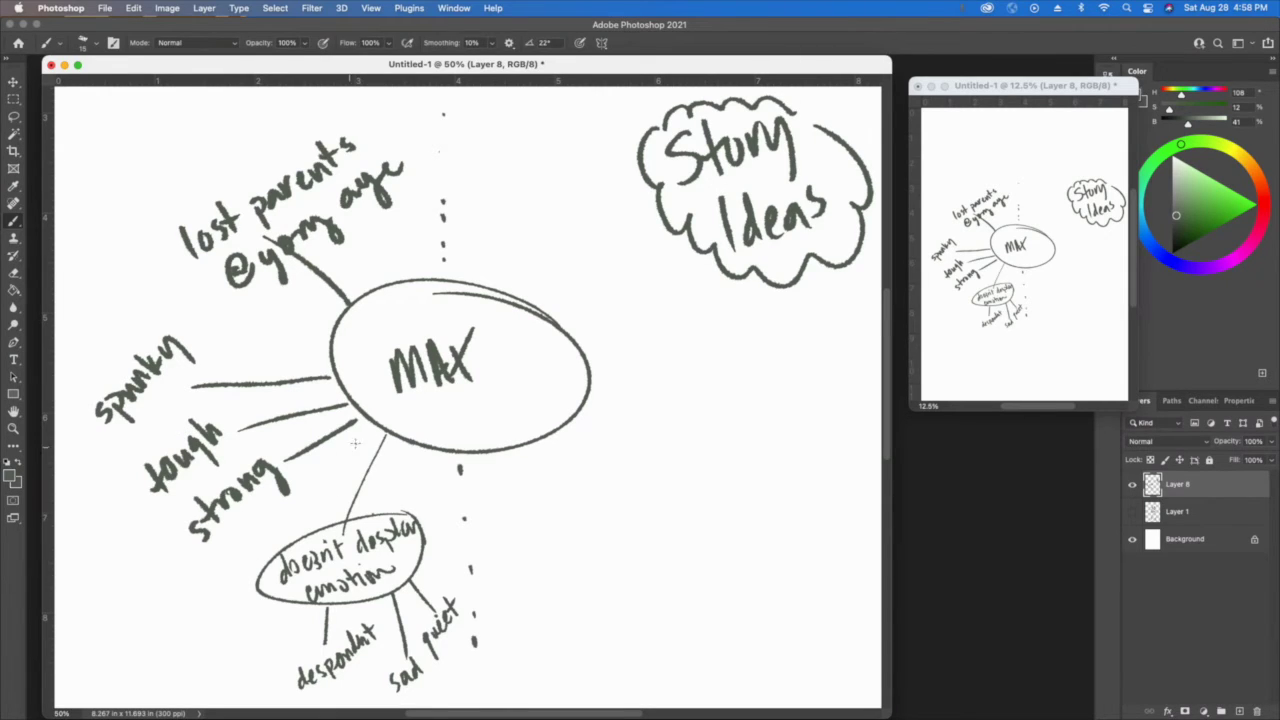
Step: Draw a long lower-left 'mecha gear' branch listing gun, missile, wing, then pick magenta
left_click_drag(378, 429, 128, 577)
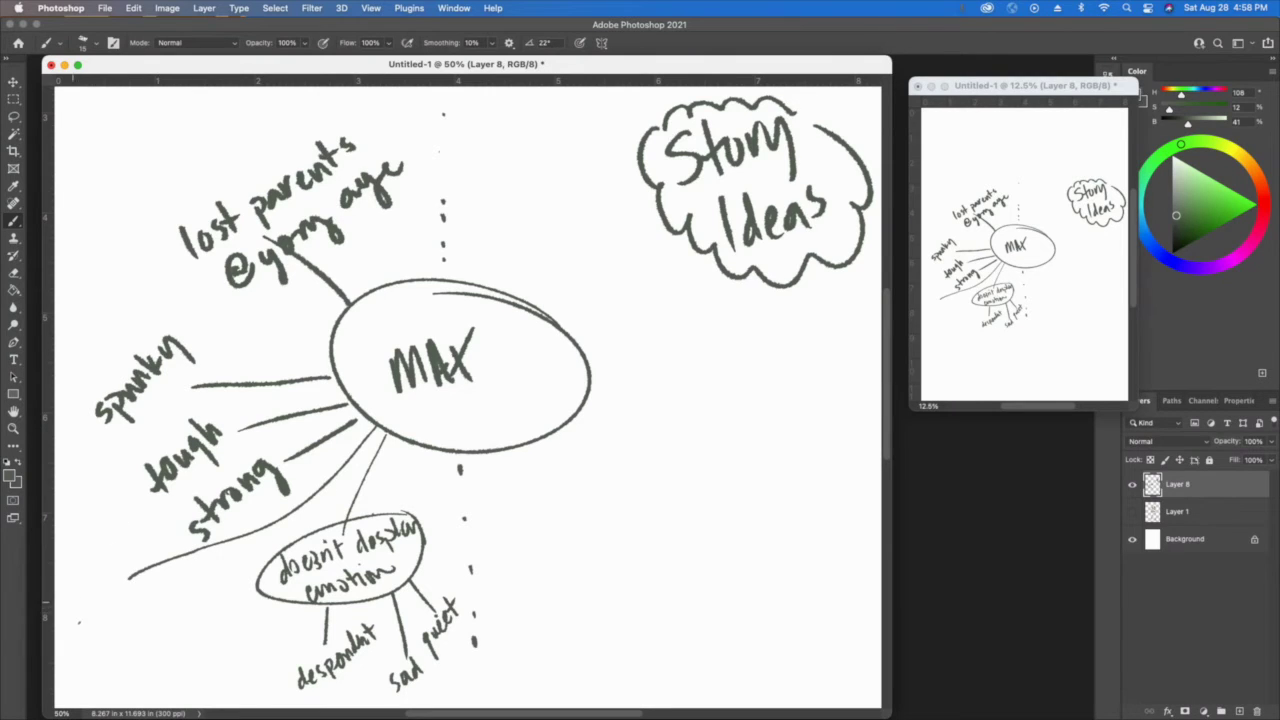
mouse_move(77, 624)
left_mouse_down()
mouse_move(123, 564)
mouse_move(106, 630)
mouse_move(140, 578)
mouse_move(140, 634)
left_mouse_up()
mouse_move(155, 660)
left_mouse_down()
mouse_move(156, 680)
mouse_move(176, 624)
mouse_move(186, 660)
mouse_move(220, 603)
left_mouse_up()
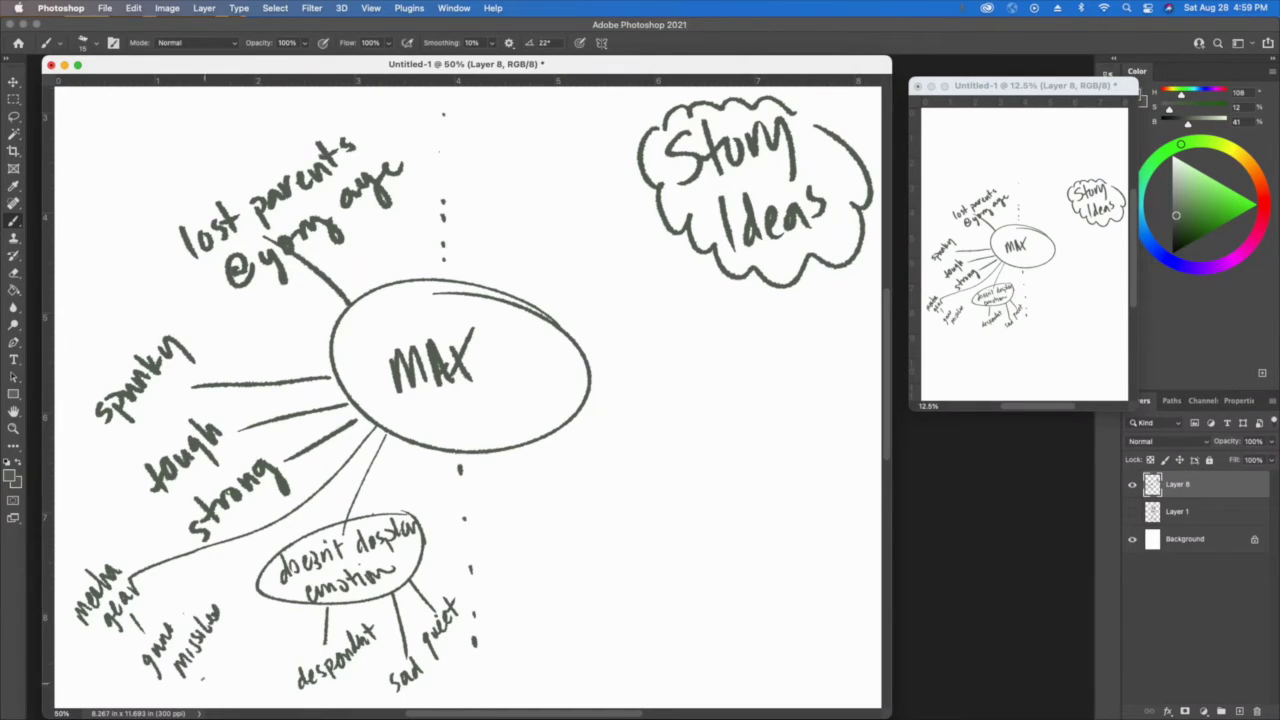
left_click_drag(200, 668, 232, 660)
left_click(1241, 254)
Step: In bright magenta, branch right from MAX and write 'young teen 17-19 yrs old'
left_click_drag(1215, 198, 1206, 205)
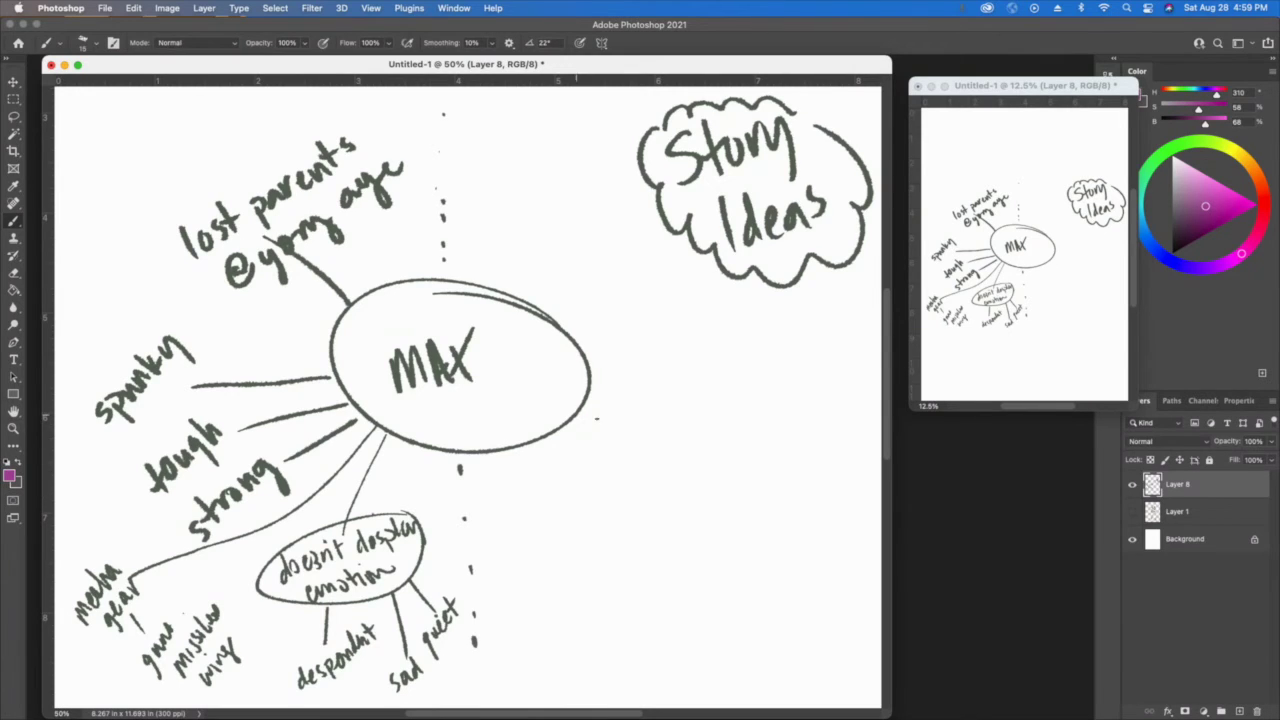
left_click_drag(578, 411, 674, 454)
mouse_move(580, 348)
left_mouse_down()
mouse_move(646, 346)
mouse_move(680, 310)
mouse_move(698, 326)
mouse_move(676, 362)
mouse_move(686, 346)
left_mouse_up()
mouse_move(686, 352)
left_mouse_down()
mouse_move(724, 340)
mouse_move(713, 410)
left_mouse_up()
left_click_drag(719, 396, 728, 412)
mouse_move(731, 398)
left_mouse_down()
mouse_move(780, 390)
mouse_move(790, 362)
left_mouse_up()
mouse_move(797, 362)
left_mouse_down()
mouse_move(794, 376)
mouse_move(824, 346)
left_mouse_up()
left_click_drag(840, 326, 836, 346)
left_click(846, 339)
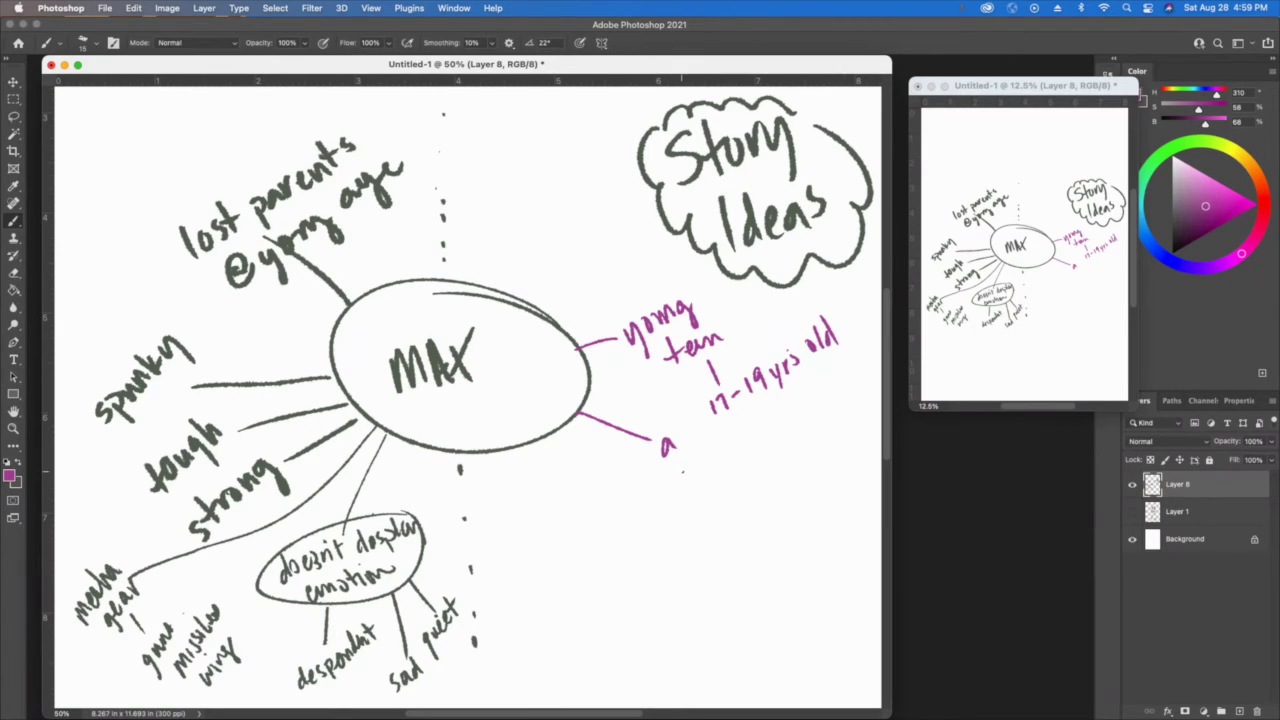
Step: Write 'athletic' on a lower magenta branch and circle both magenta notes
mouse_move(677, 424)
left_mouse_down()
mouse_move(675, 455)
mouse_move(689, 442)
left_mouse_up()
mouse_move(688, 423)
left_mouse_down()
mouse_move(686, 454)
mouse_move(706, 453)
mouse_move(712, 428)
left_mouse_up()
left_click_drag(714, 442, 727, 452)
left_click_drag(720, 437, 736, 435)
mouse_move(741, 436)
left_mouse_down()
mouse_move(740, 449)
mouse_move(756, 447)
left_mouse_up()
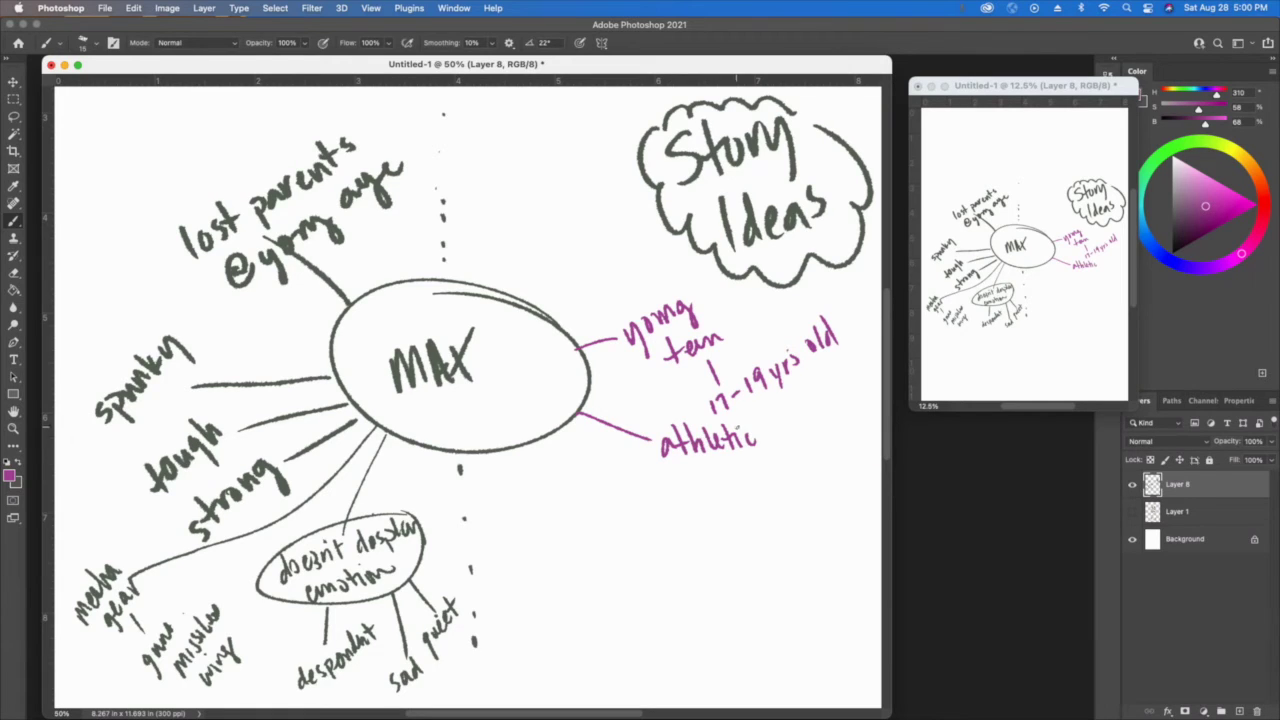
mouse_move(660, 432)
left_mouse_down()
mouse_move(682, 413)
mouse_move(772, 440)
mouse_move(652, 450)
mouse_move(658, 434)
left_mouse_up()
mouse_move(620, 342)
left_mouse_down()
mouse_move(748, 300)
mouse_move(850, 372)
mouse_move(656, 417)
left_mouse_up()
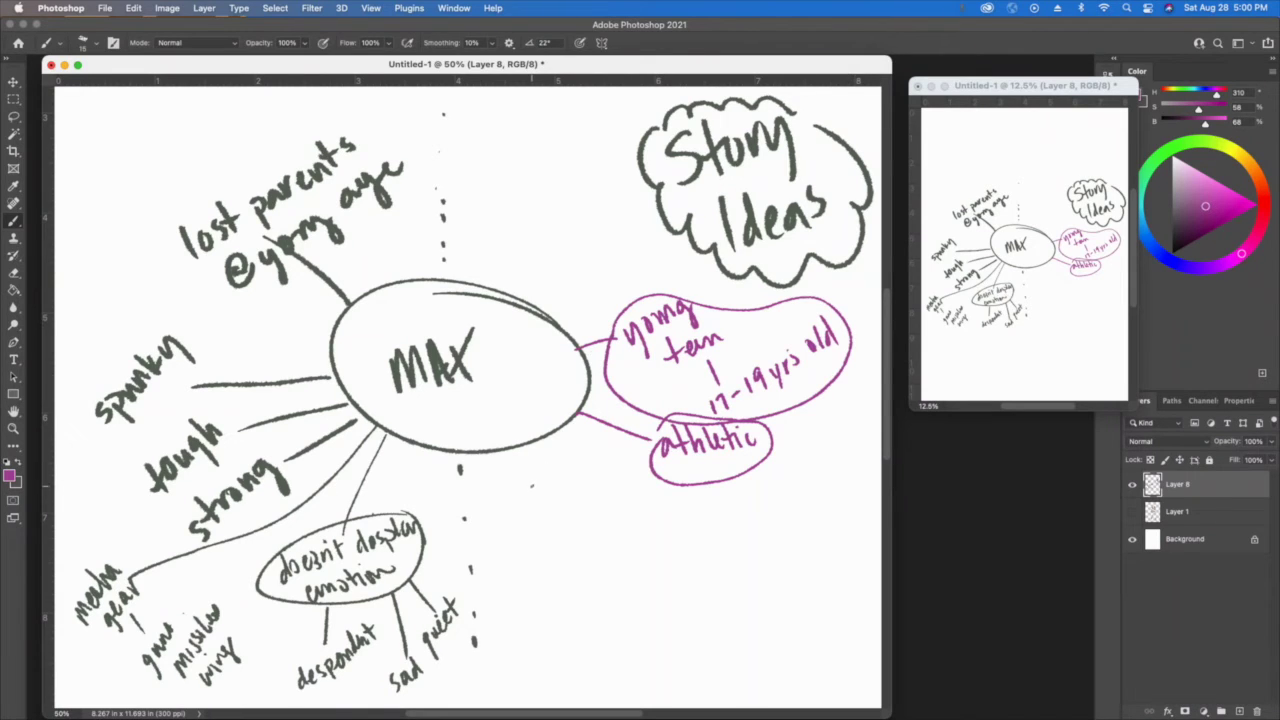
left_click_drag(476, 291, 490, 233)
Step: Write 'futuristic' and 'spandex + metal glowing' on upward magenta branches, dashing the gear items
left_click_drag(481, 222, 560, 126)
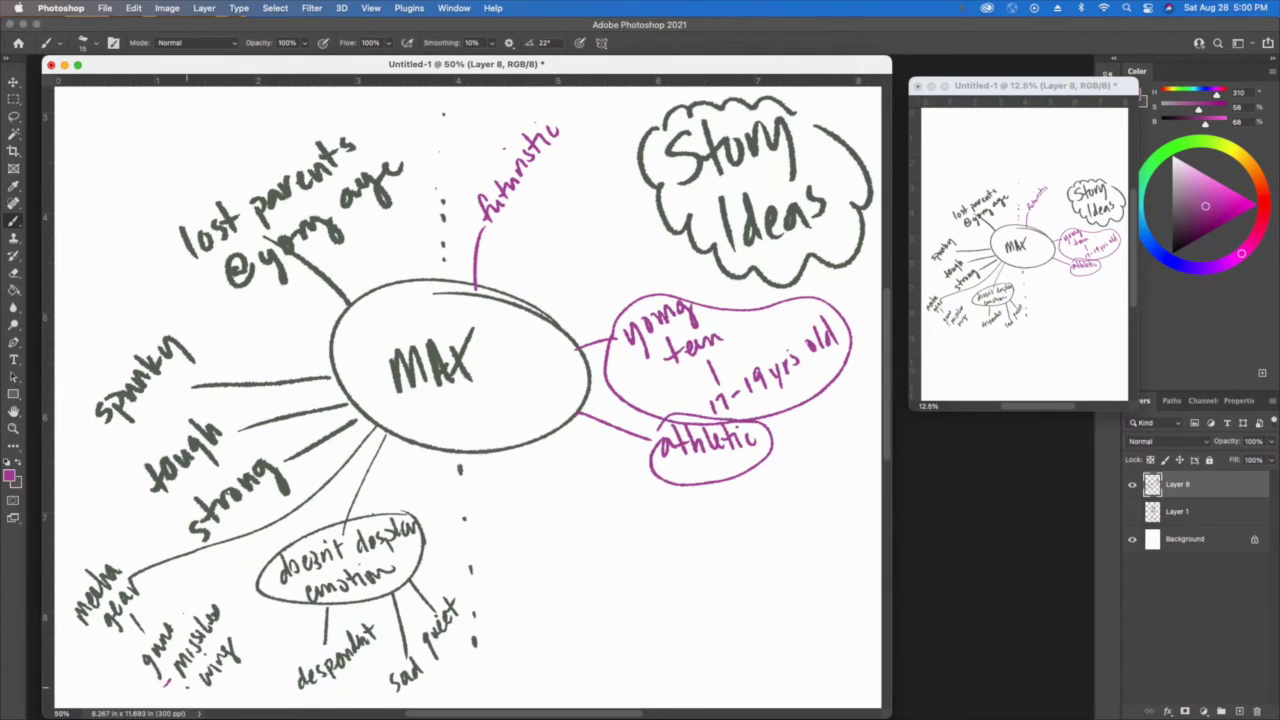
left_click_drag(179, 698, 189, 687)
mouse_move(503, 295)
left_mouse_down()
mouse_move(536, 224)
mouse_move(588, 170)
mouse_move(586, 188)
mouse_move(588, 170)
left_mouse_up()
left_click_drag(578, 163, 594, 161)
mouse_move(552, 258)
left_mouse_down()
mouse_move(584, 212)
mouse_move(603, 212)
mouse_move(602, 190)
left_mouse_up()
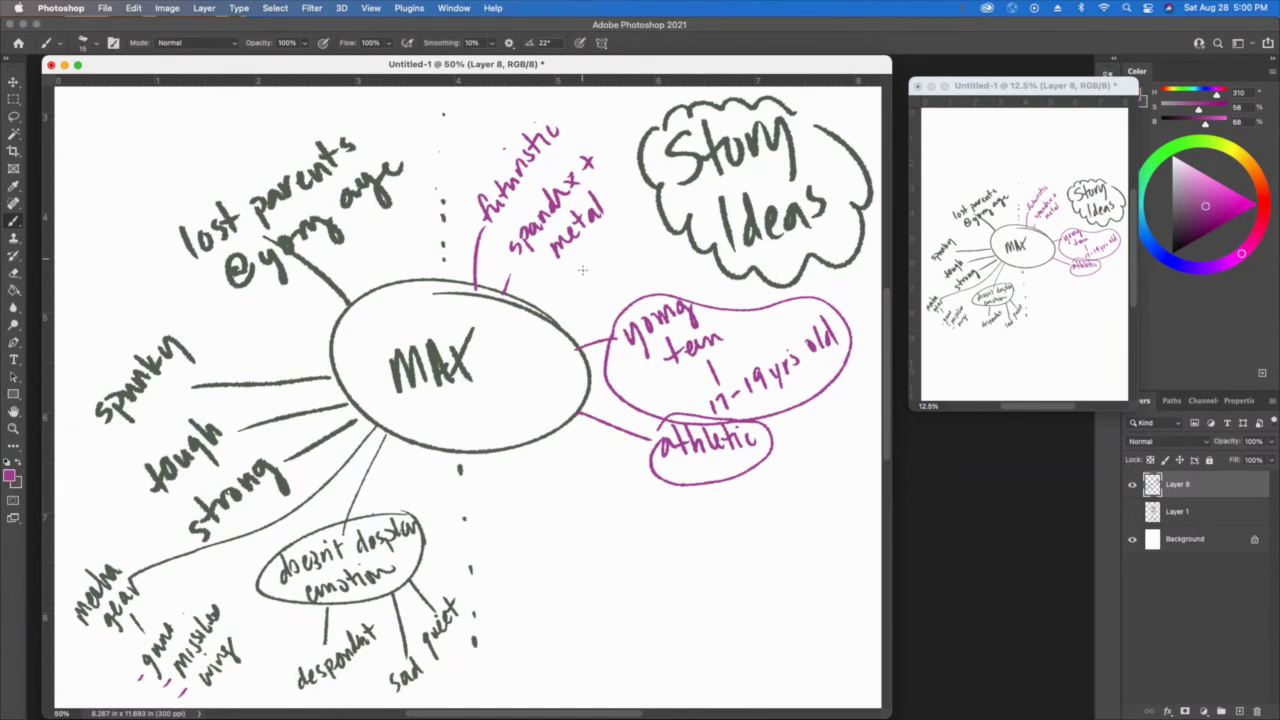
mouse_move(594, 262)
left_mouse_down()
mouse_move(584, 282)
mouse_move(618, 226)
mouse_move(601, 245)
mouse_move(634, 214)
mouse_move(648, 230)
left_mouse_up()
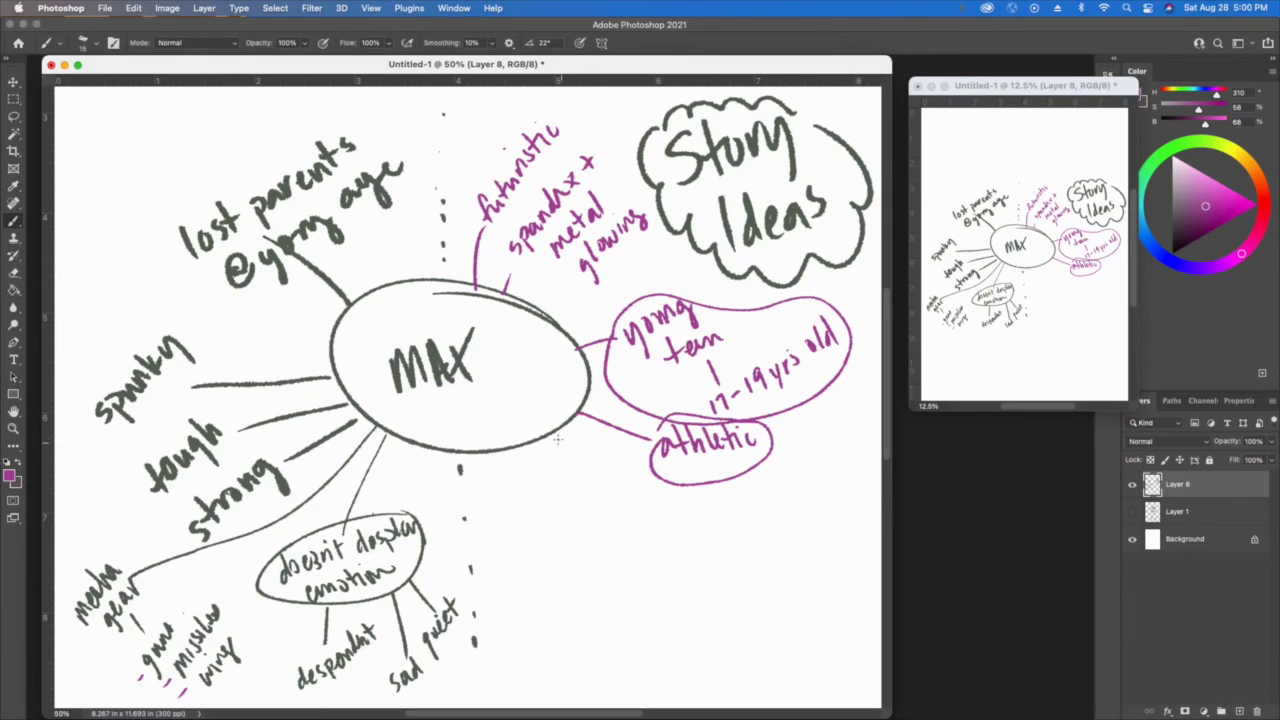
Step: Add a down-right magenta branch listing dashed actions: run, point gun, jumping, sprinting
left_click_drag(550, 438, 597, 510)
mouse_move(605, 530)
left_mouse_down()
mouse_move(615, 516)
mouse_move(647, 518)
mouse_move(648, 552)
mouse_move(682, 532)
mouse_move(694, 548)
mouse_move(736, 518)
left_mouse_up()
mouse_move(677, 566)
left_mouse_down()
mouse_move(675, 590)
mouse_move(712, 563)
mouse_move(724, 580)
mouse_move(760, 564)
mouse_move(704, 605)
left_mouse_up()
mouse_move(712, 586)
left_mouse_down()
mouse_move(736, 618)
mouse_move(756, 570)
mouse_move(800, 558)
mouse_move(822, 582)
left_mouse_up()
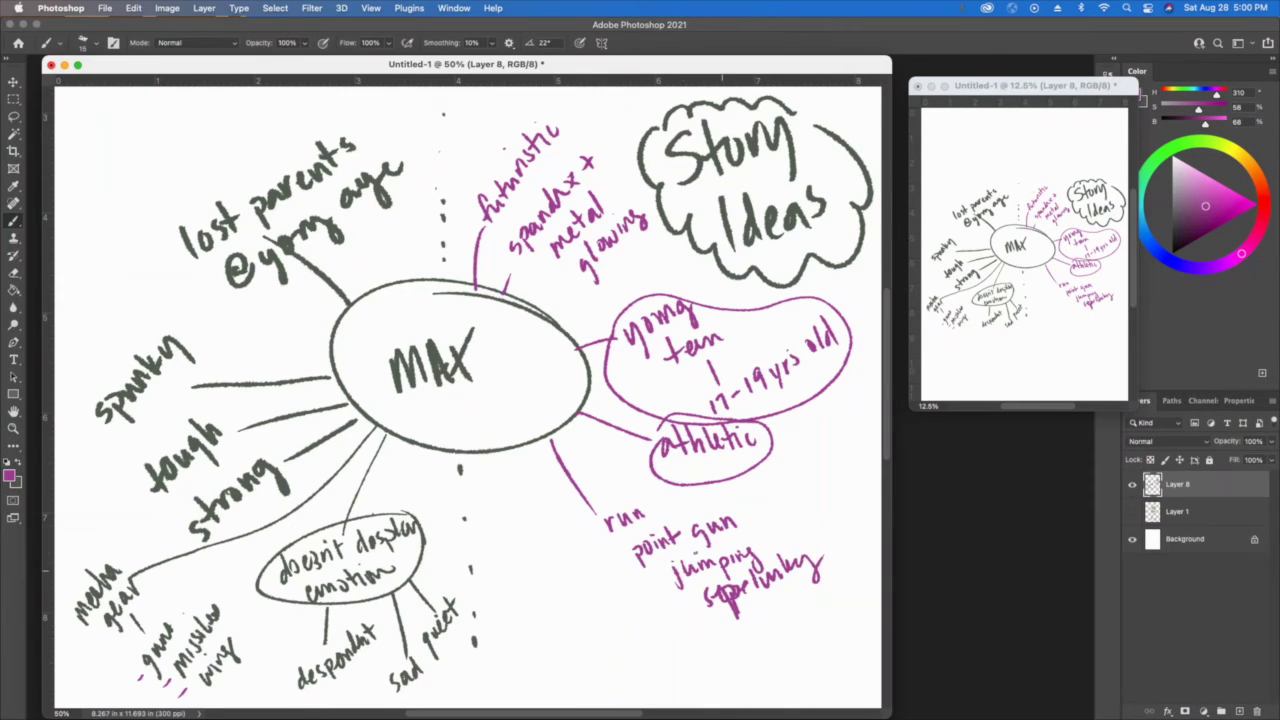
left_click_drag(594, 538, 602, 536)
left_click_drag(618, 568, 660, 587)
left_click(690, 610)
Step: Branch down from MAX to 'muted' and underline despondent, sad and quiet in magenta
left_click_drag(500, 455, 519, 542)
mouse_move(494, 597)
left_mouse_down()
mouse_move(511, 595)
mouse_move(556, 536)
mouse_move(528, 550)
left_mouse_up()
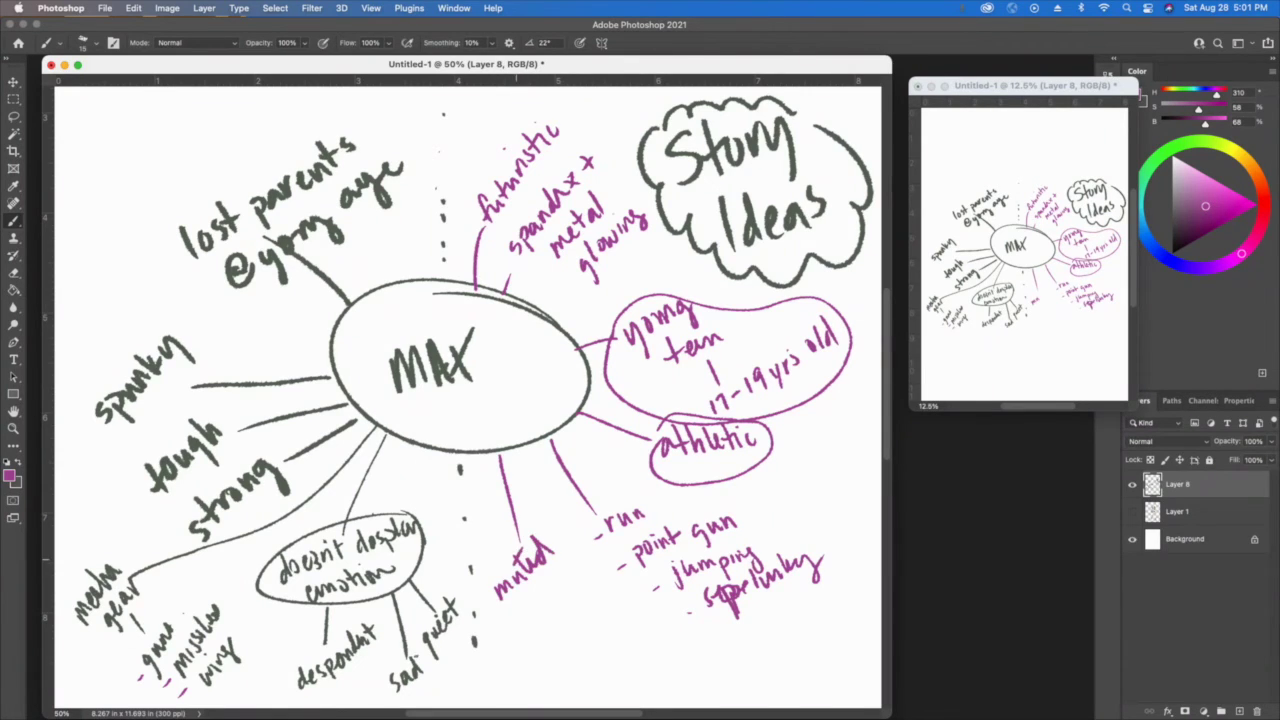
left_click_drag(418, 684, 440, 674)
left_click_drag(420, 694, 444, 682)
left_click_drag(350, 672, 370, 666)
Step: Write 'cool palette' beneath 'muted' to complete the palette note
left_click_drag(527, 627, 520, 640)
left_click_drag(530, 615, 541, 620)
left_click_drag(551, 590, 549, 608)
left_click(553, 616)
left_click_drag(547, 652, 544, 666)
mouse_move(560, 645)
left_mouse_down()
mouse_move(544, 664)
mouse_move(563, 650)
left_mouse_up()
mouse_move(562, 624)
left_mouse_down()
mouse_move(574, 636)
mouse_move(578, 622)
left_mouse_up()
mouse_move(592, 600)
left_mouse_down()
mouse_move(597, 612)
mouse_move(612, 590)
left_mouse_up()
left_click_drag(590, 600, 602, 586)
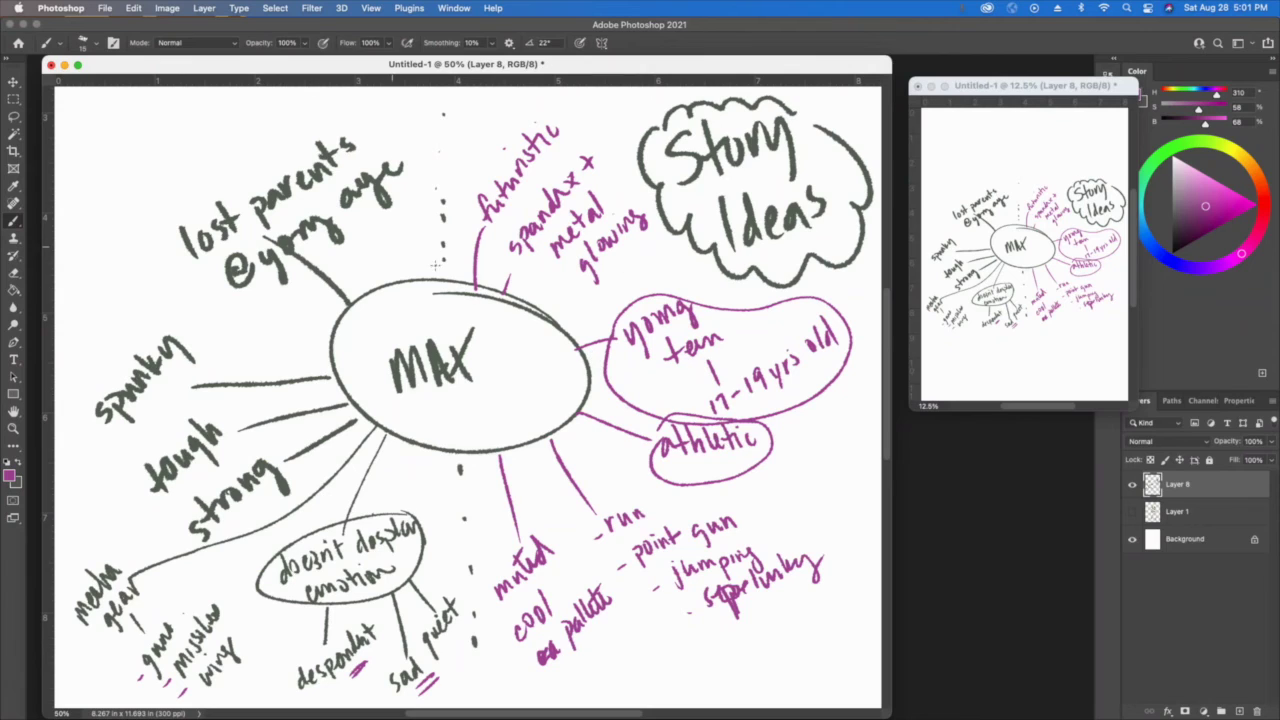
Step: Toggle Layer 8 and Layer 1 to compare them zoomed out, ending with Layer 8 hidden
left_click(1132, 486)
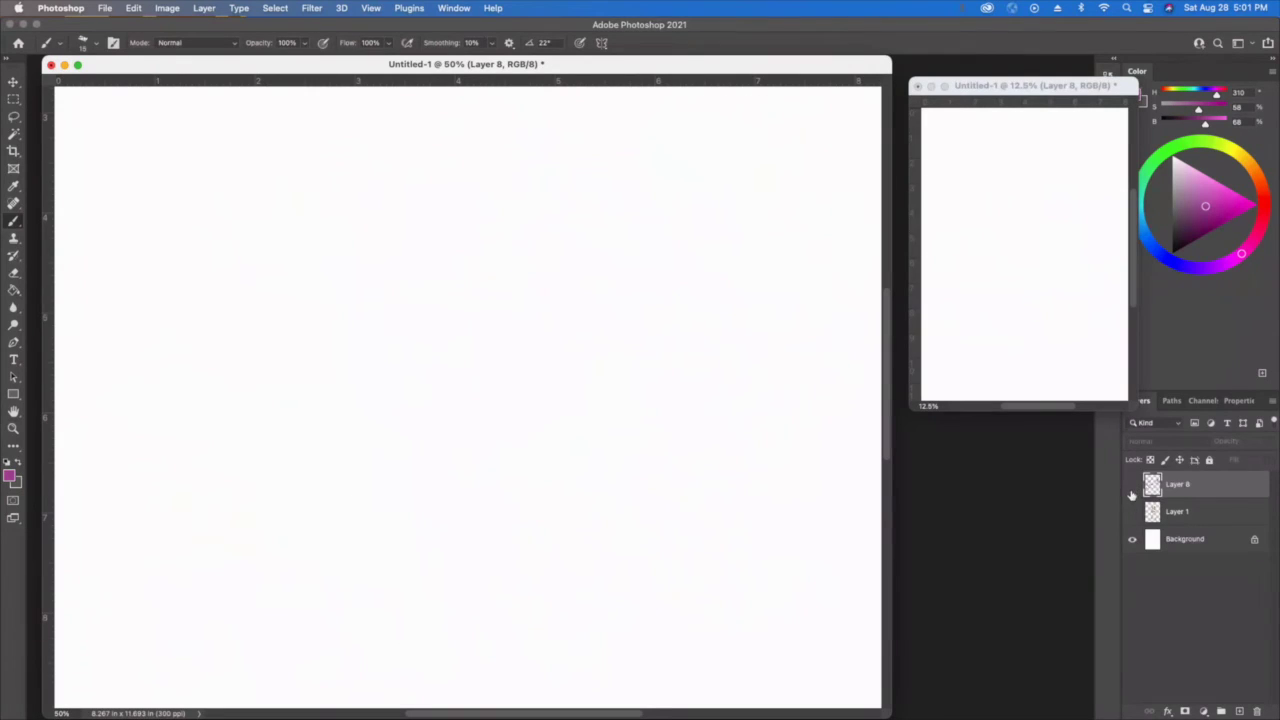
left_click(1132, 511)
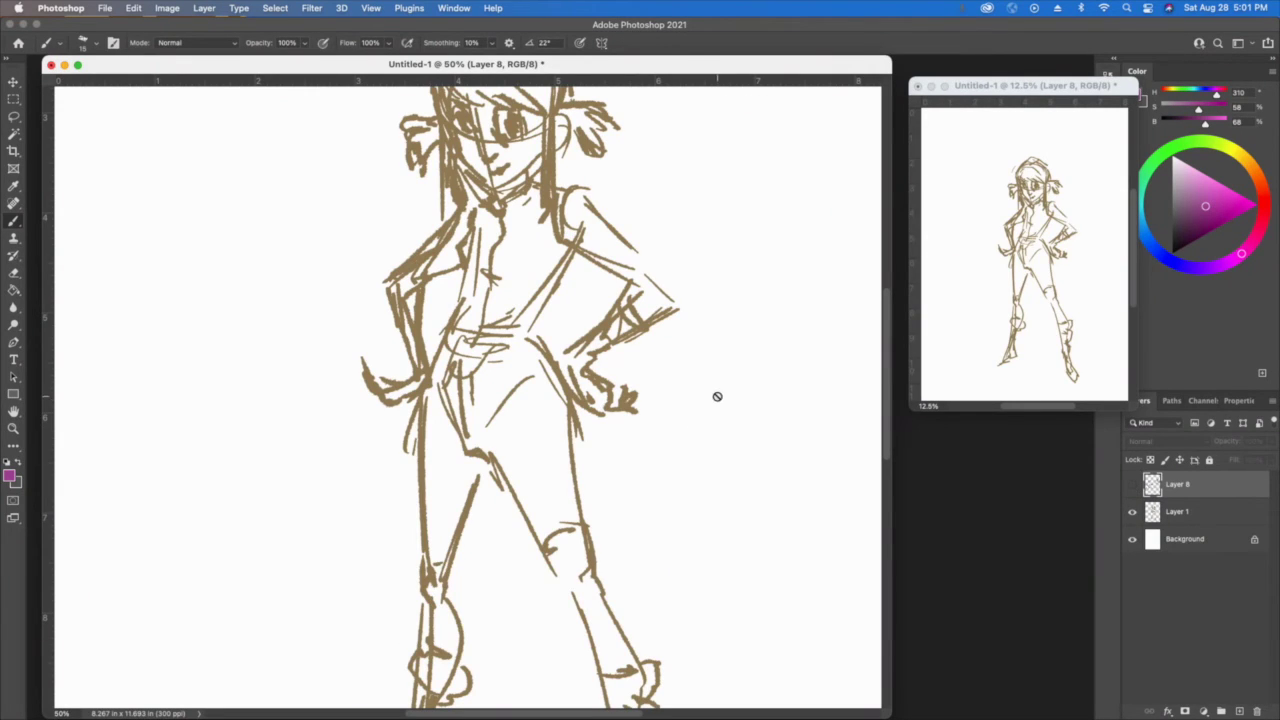
key("super+minus")
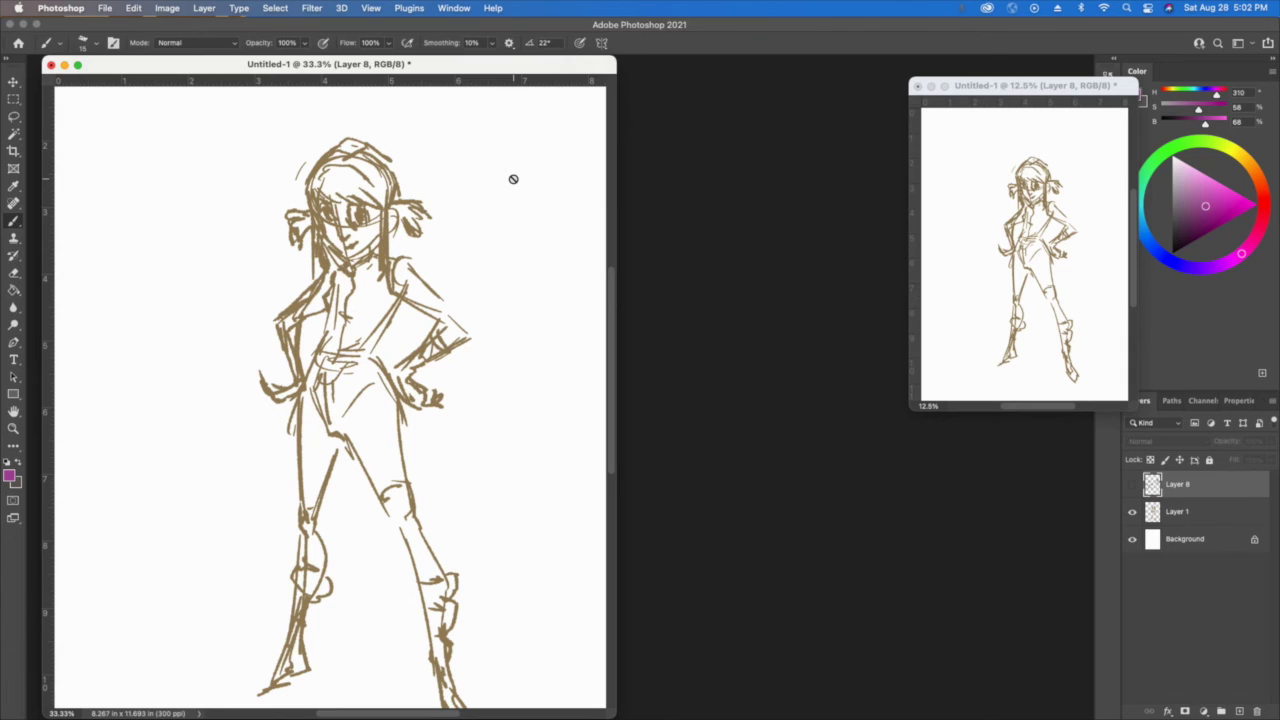
left_click(1133, 484)
left_click(1133, 511)
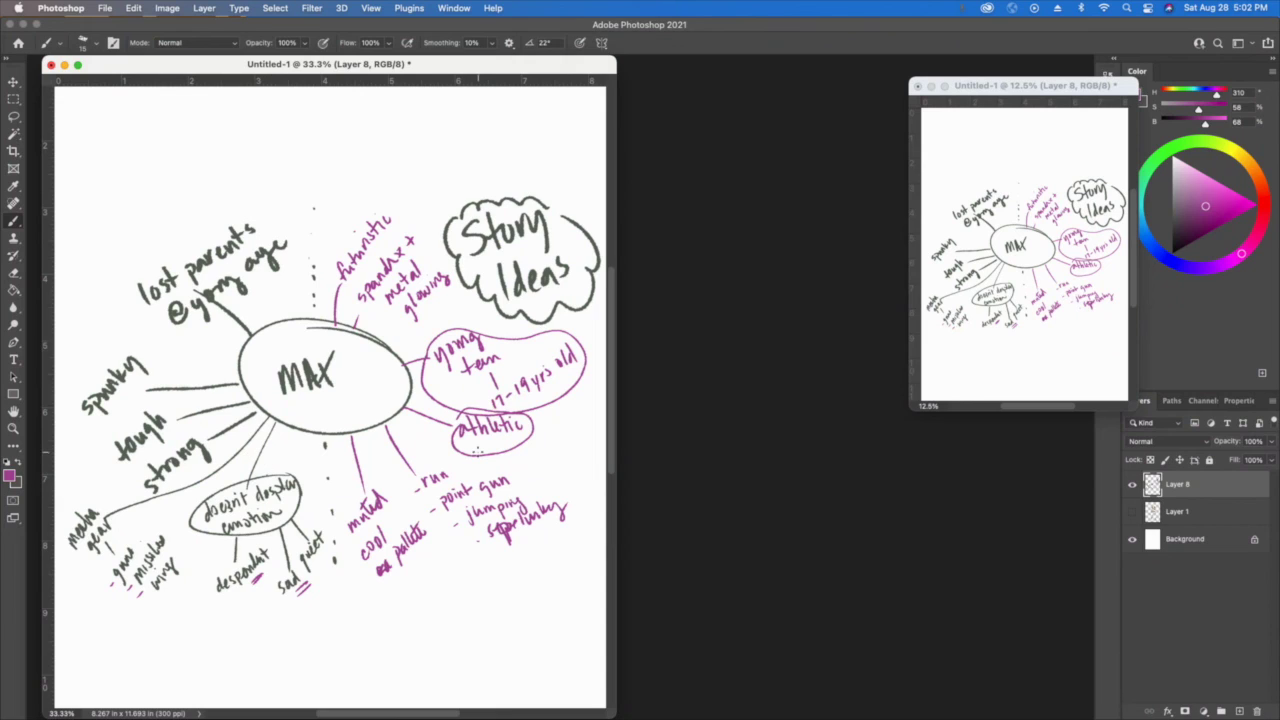
left_click(1131, 486)
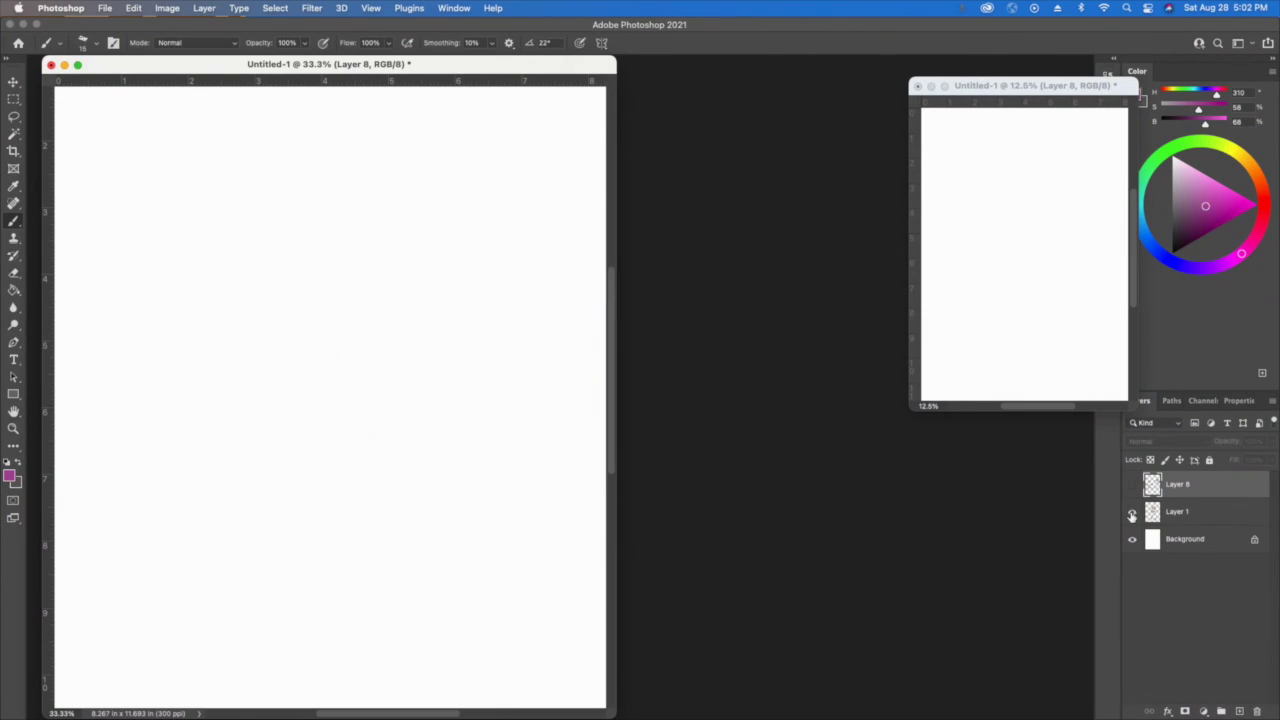
Step: Make Layer 1, the rough character sketch of Max, visible again
left_click(1132, 511)
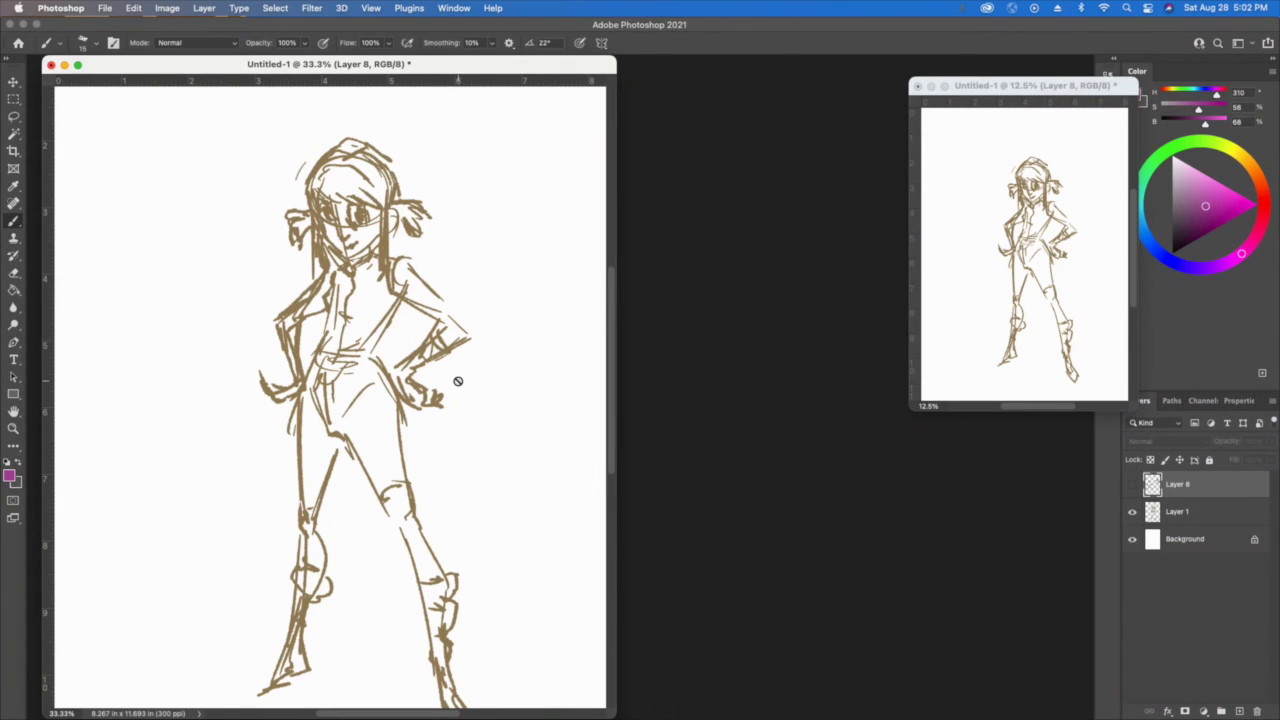